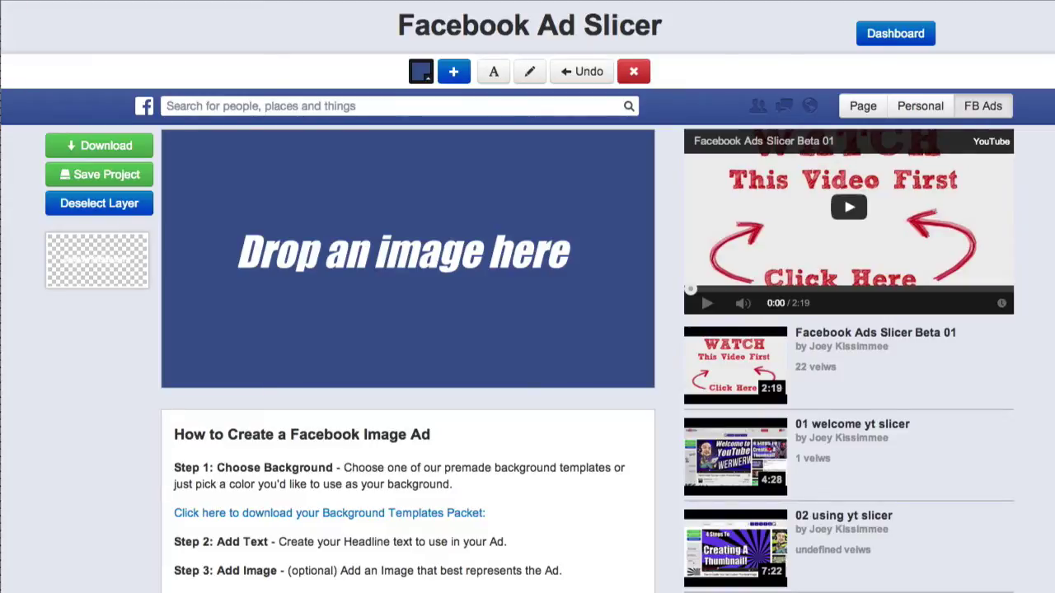
- Review the three original Facebook ad examples, ending with the LoyalBlocks phone ad, and return to the ad editor
key(super+Tab)
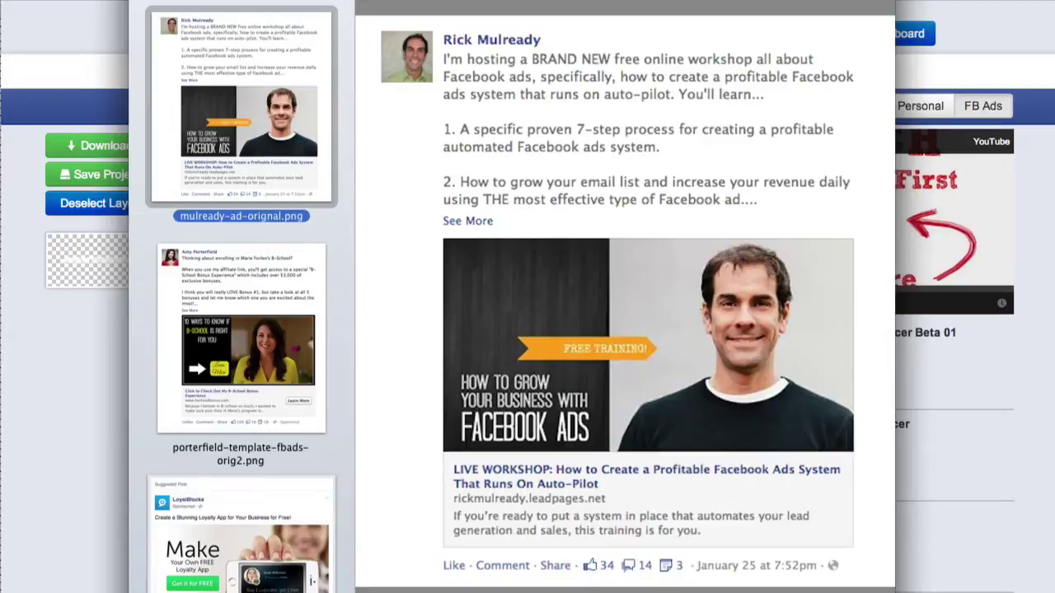
click(241, 338)
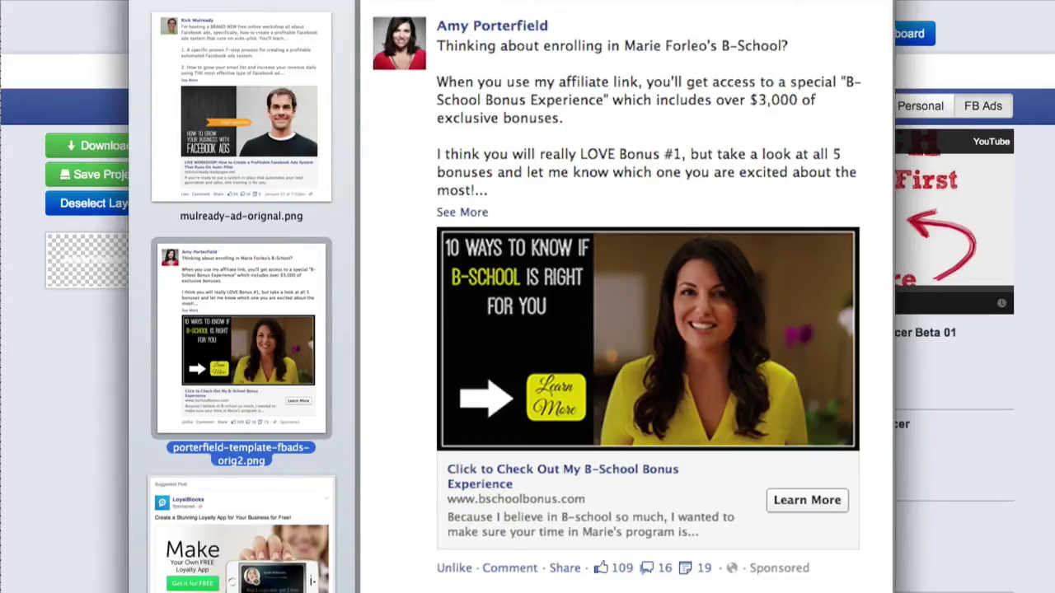
key(Down)
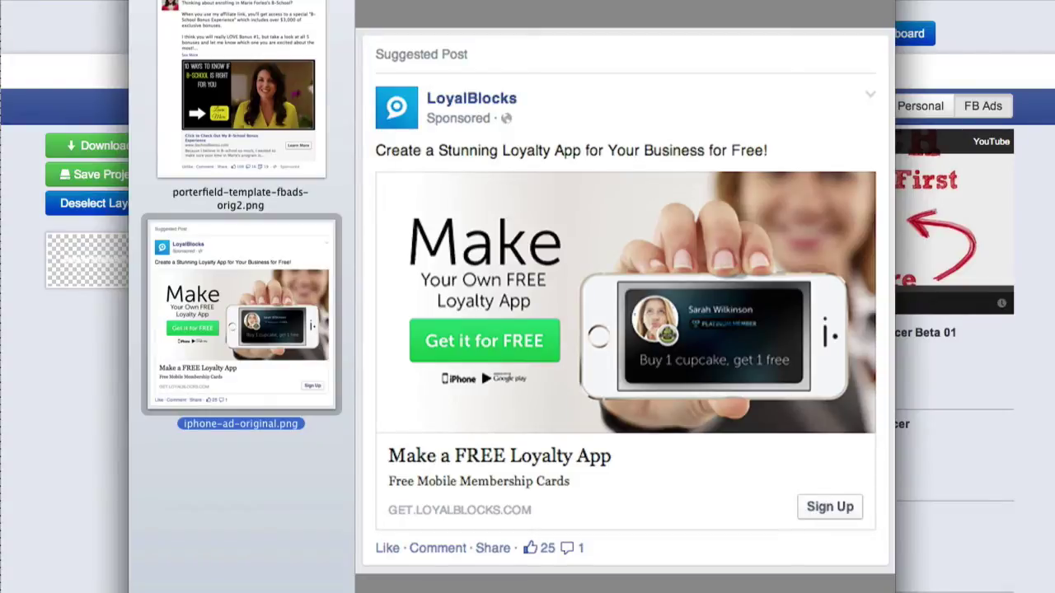
click(1022, 390)
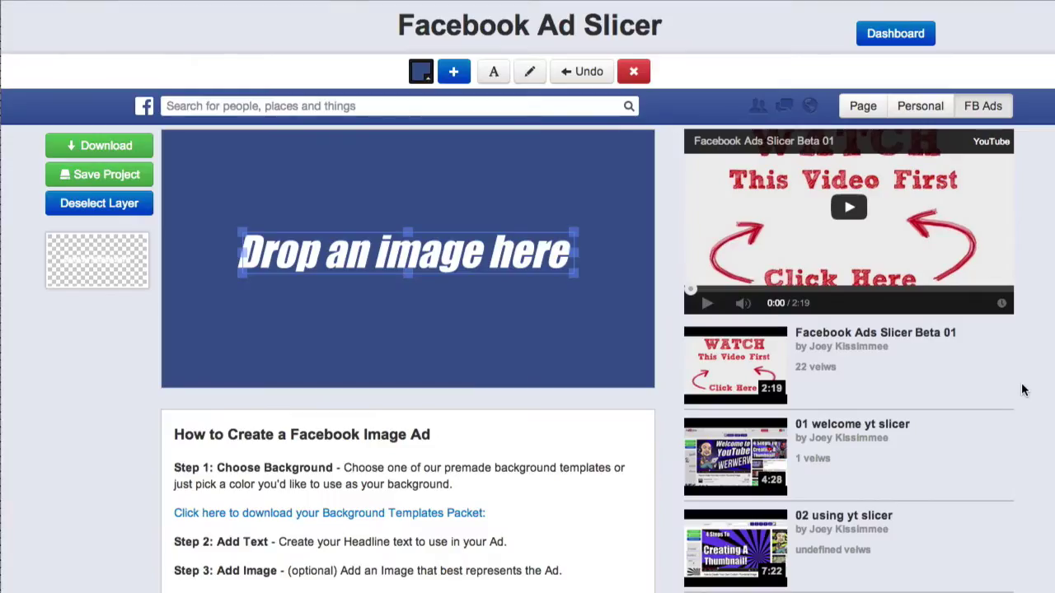
click(592, 464)
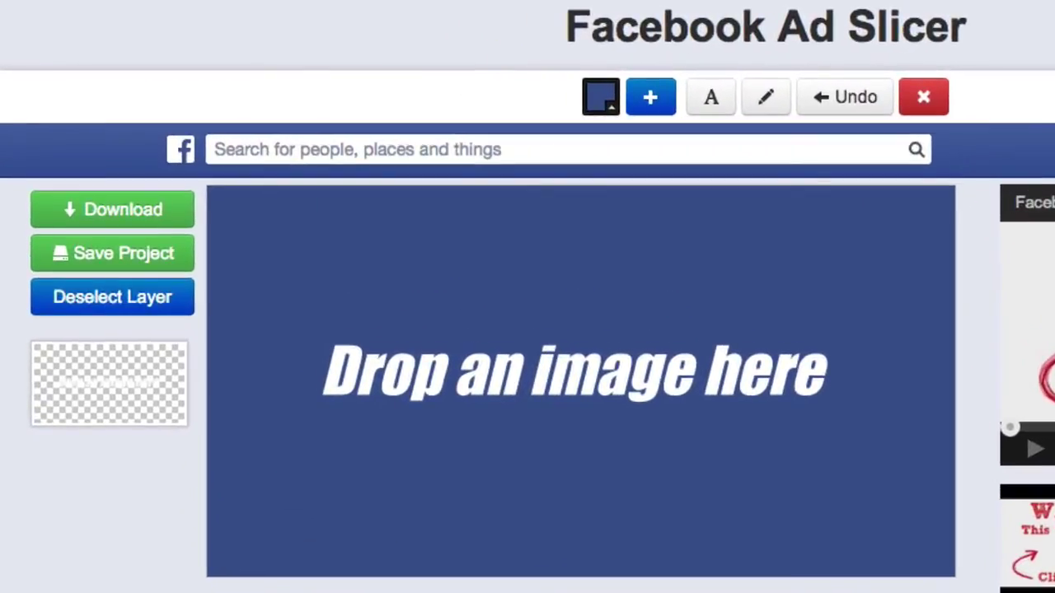
- Load the Free Training, Learn More and phone-in-hand Loyalty App ad templates onto the canvas in turn
drag(1054, 354, 692, 339)
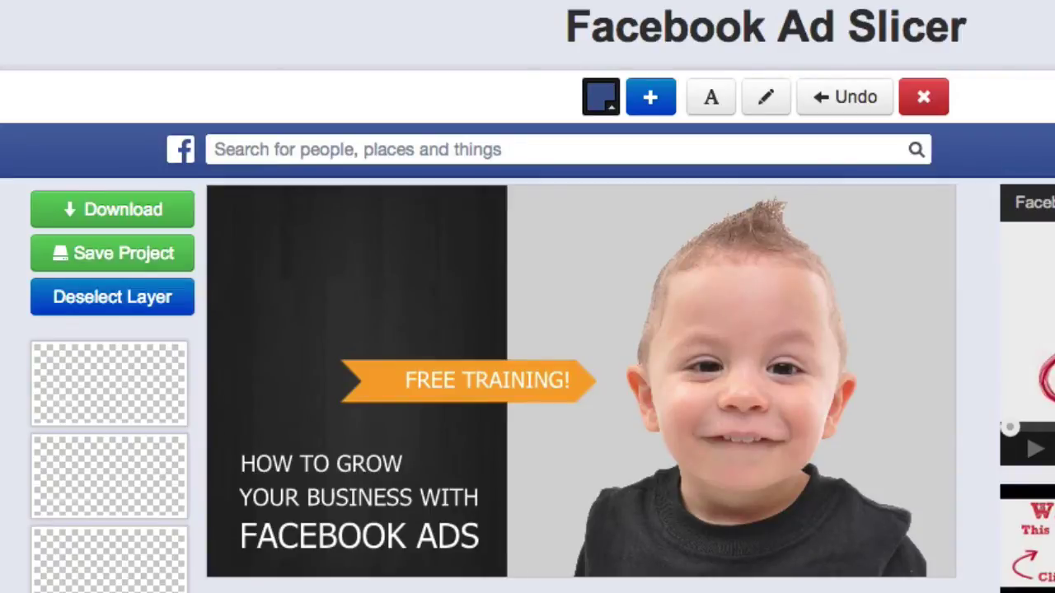
drag(1054, 215, 587, 315)
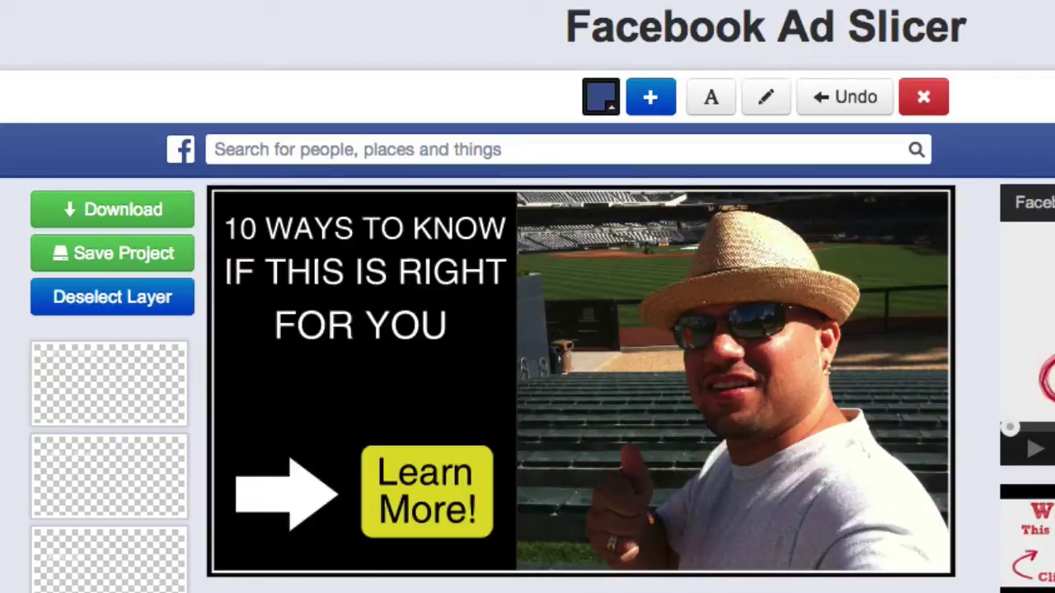
drag(1054, 281, 605, 298)
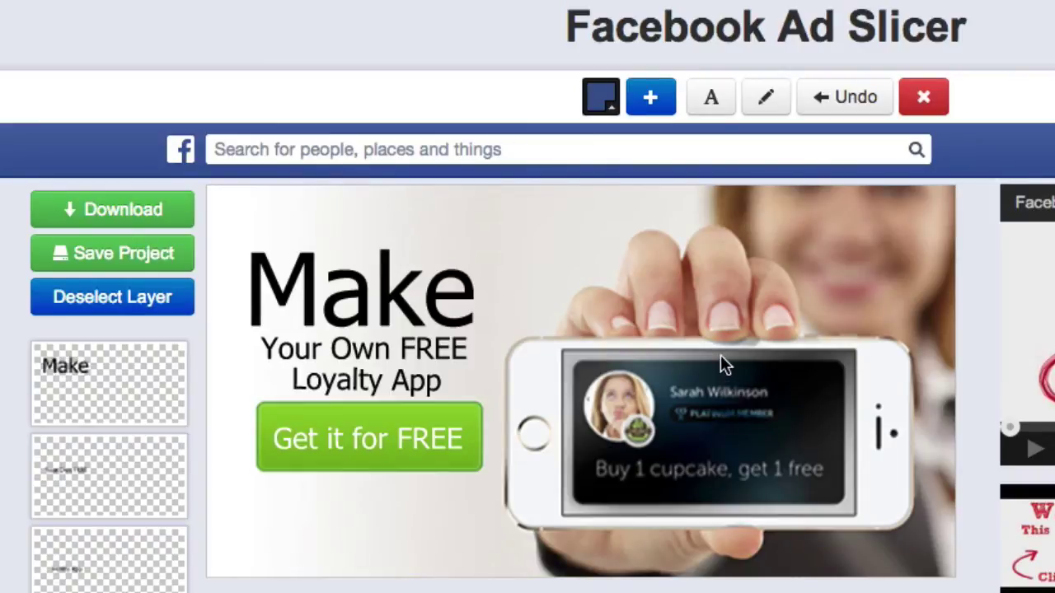
- Replace the large "Make" headline on the Loyalty App template with "FREE"
click(81, 391)
click(95, 470)
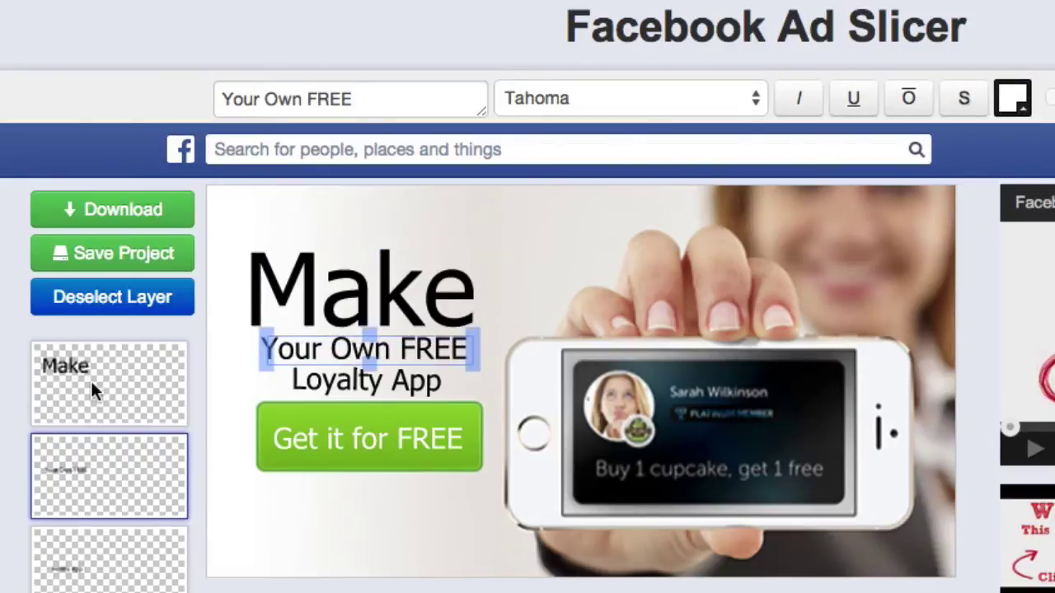
click(93, 383)
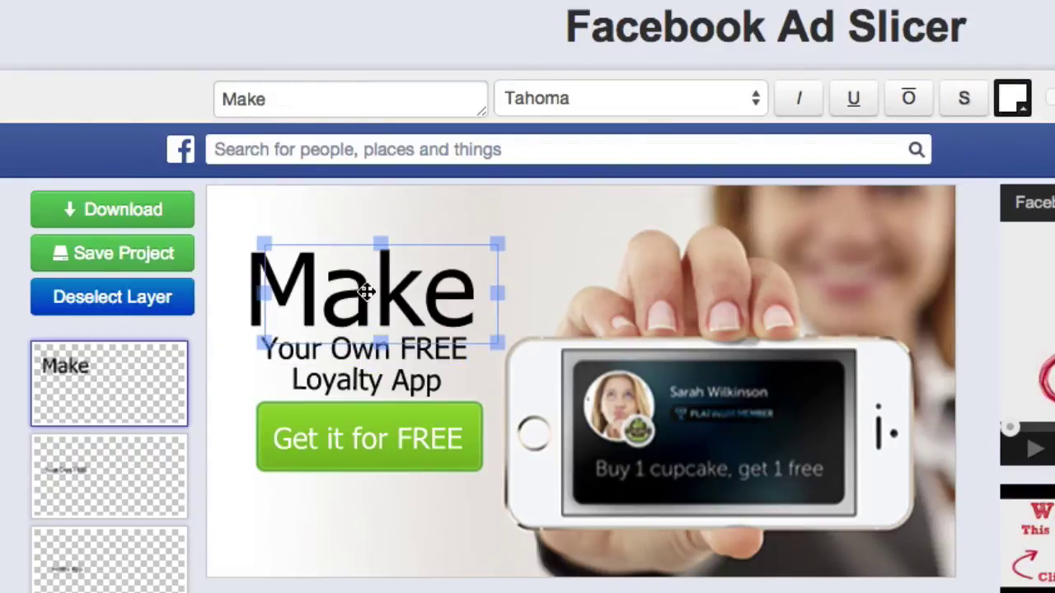
click(297, 88)
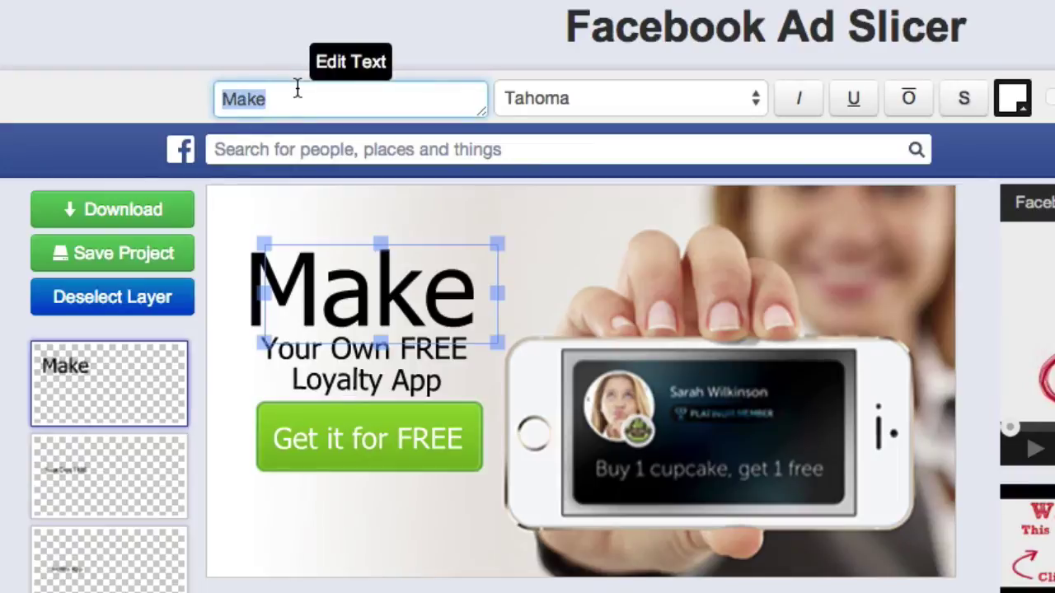
text(FREE)
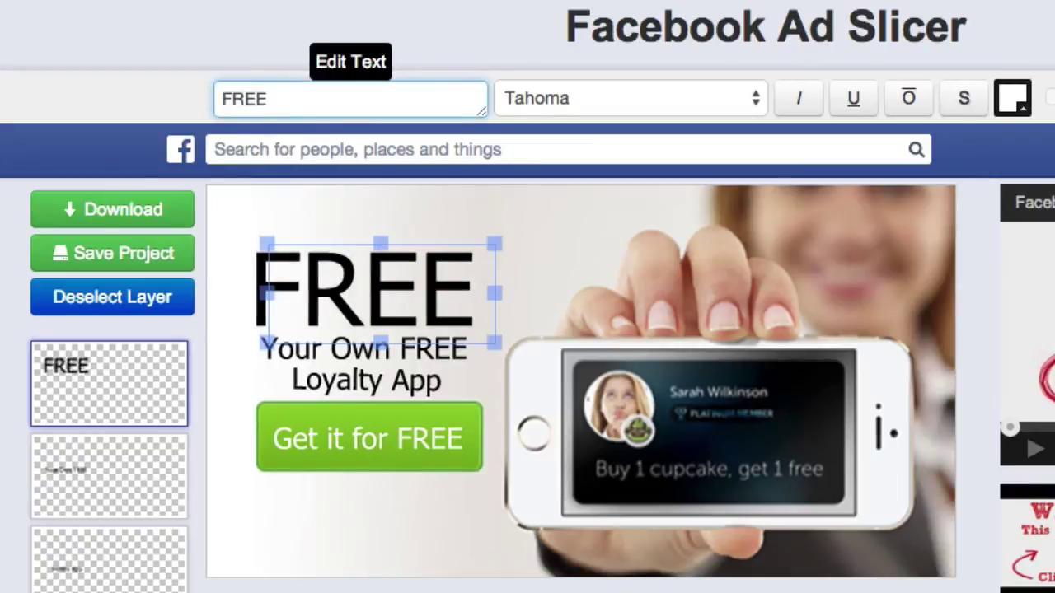
- Check that the "Your Own FREE", "Loyalty App" and "Get it for FREE" texts are separate editable layers
click(90, 484)
click(94, 565)
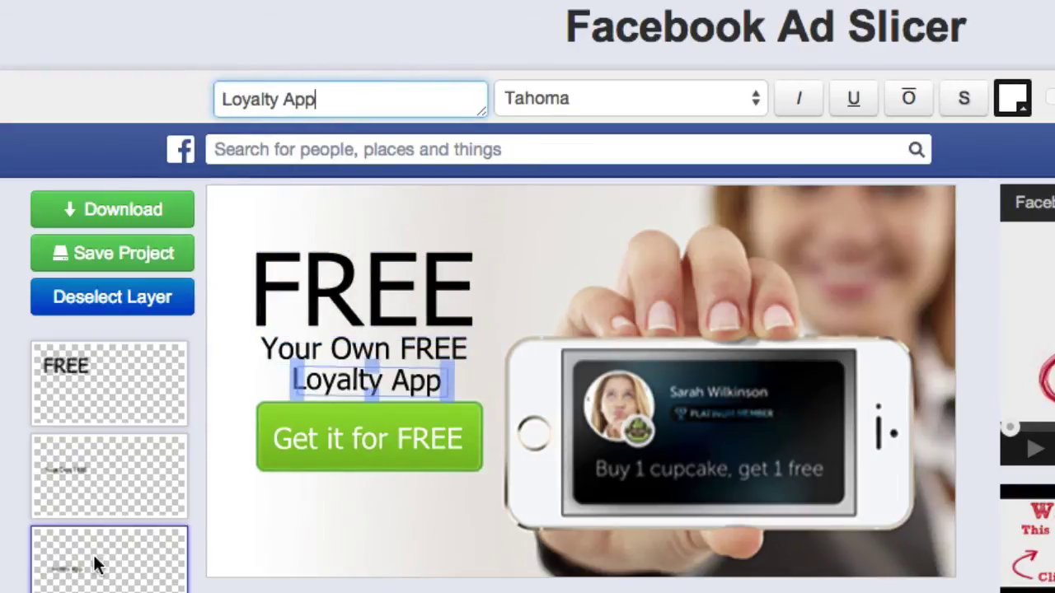
click(369, 439)
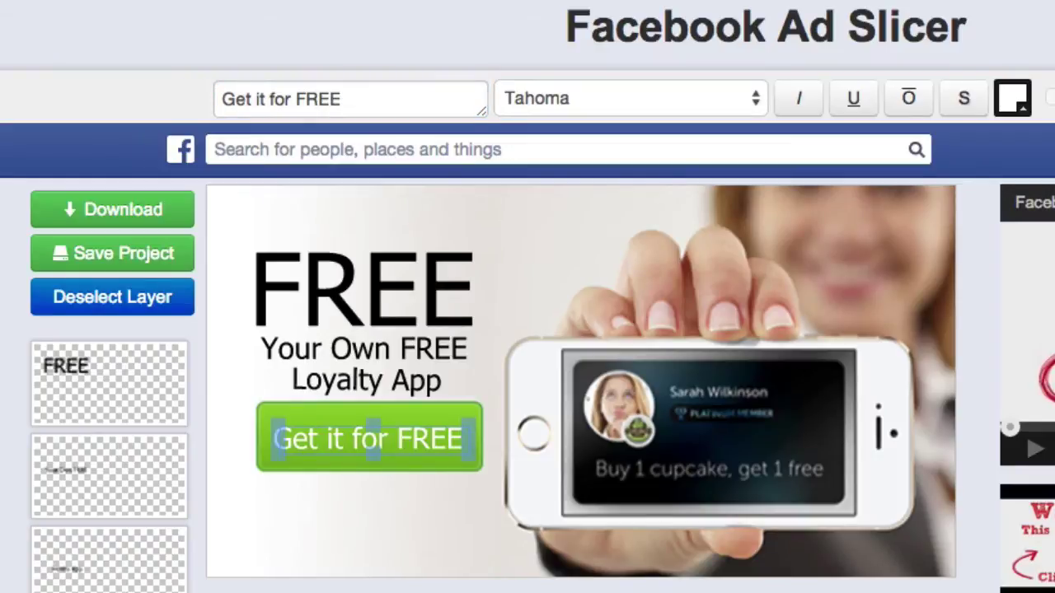
- Add the SoundCast website screenshot to the ad, then scale and position it to cover the phone's display
drag(1054, 528, 653, 361)
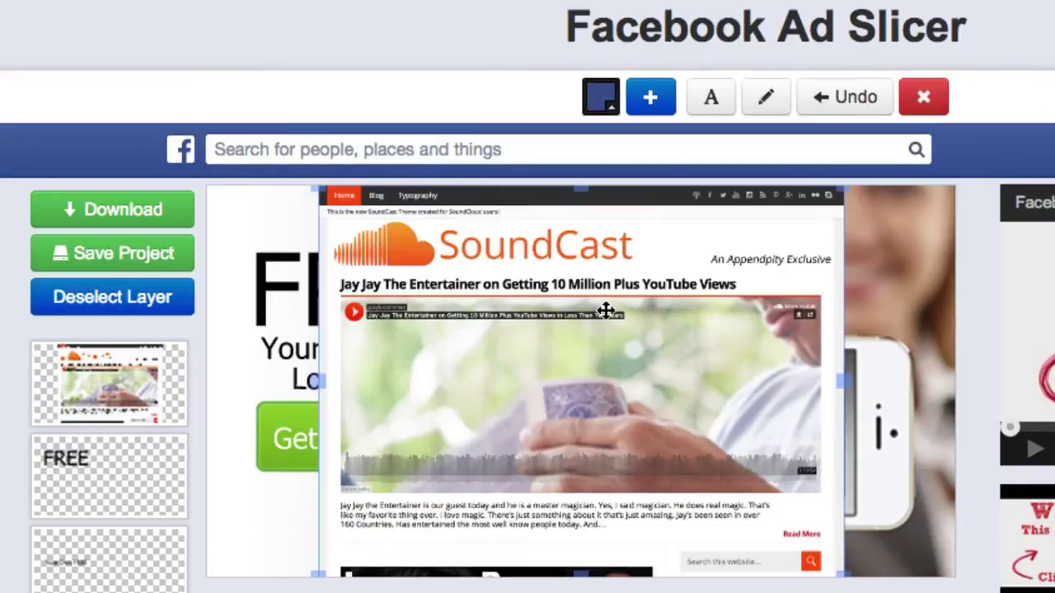
drag(607, 309, 640, 369)
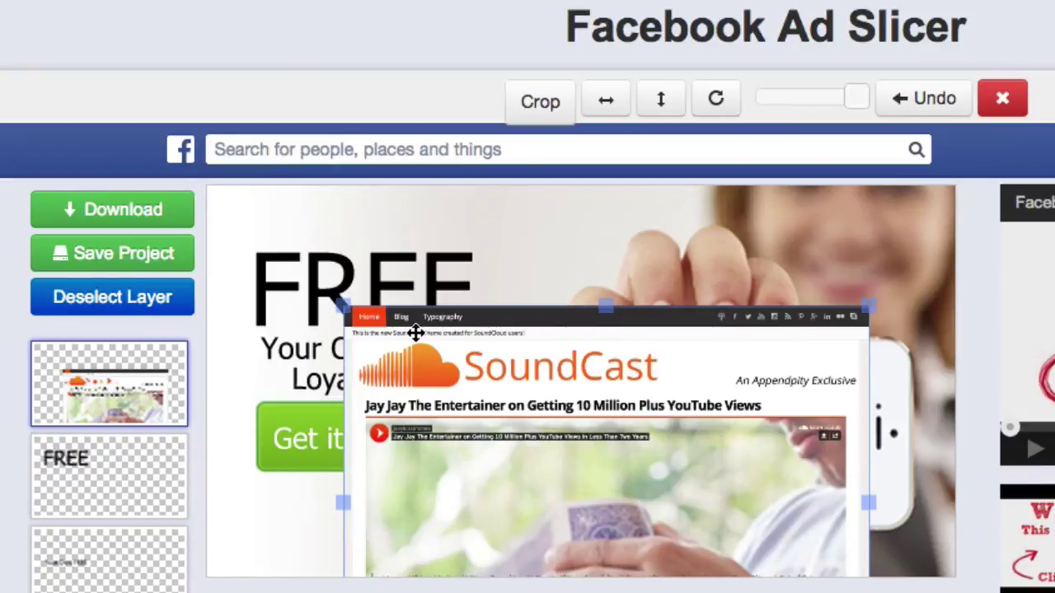
drag(344, 306, 480, 409)
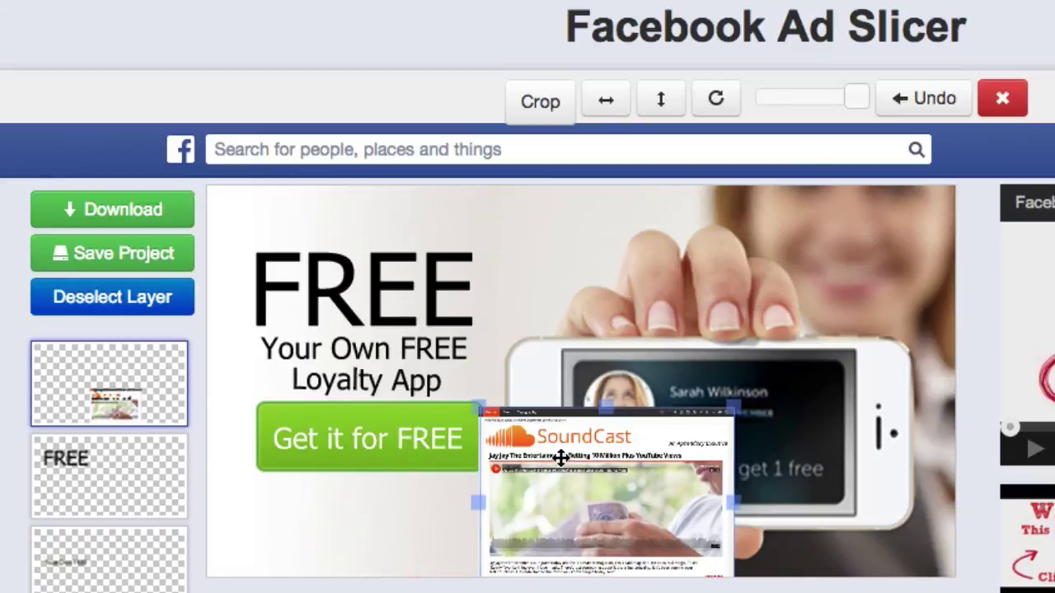
drag(567, 466, 684, 428)
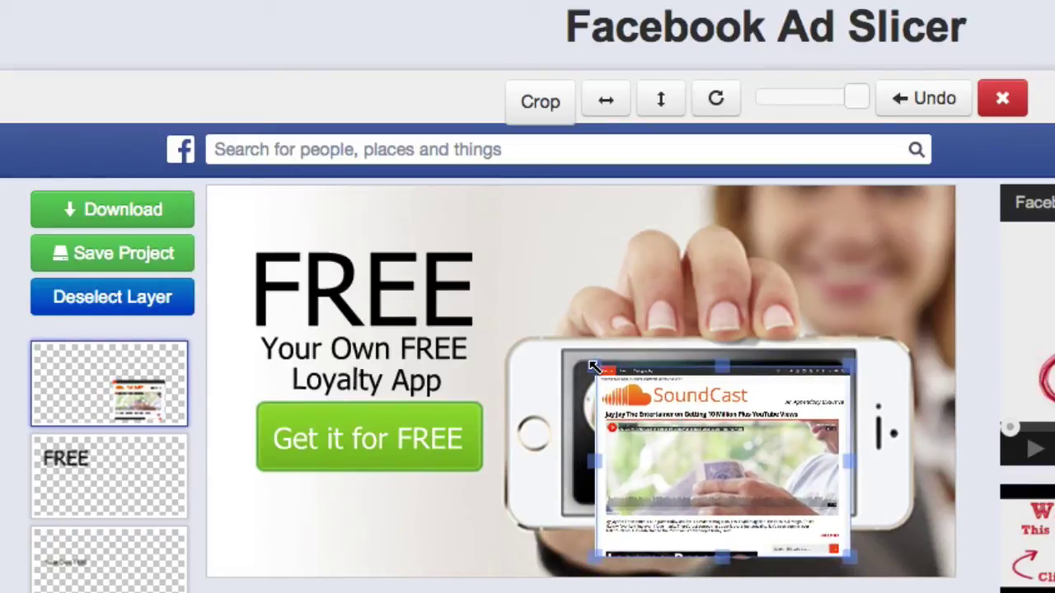
drag(593, 365, 550, 351)
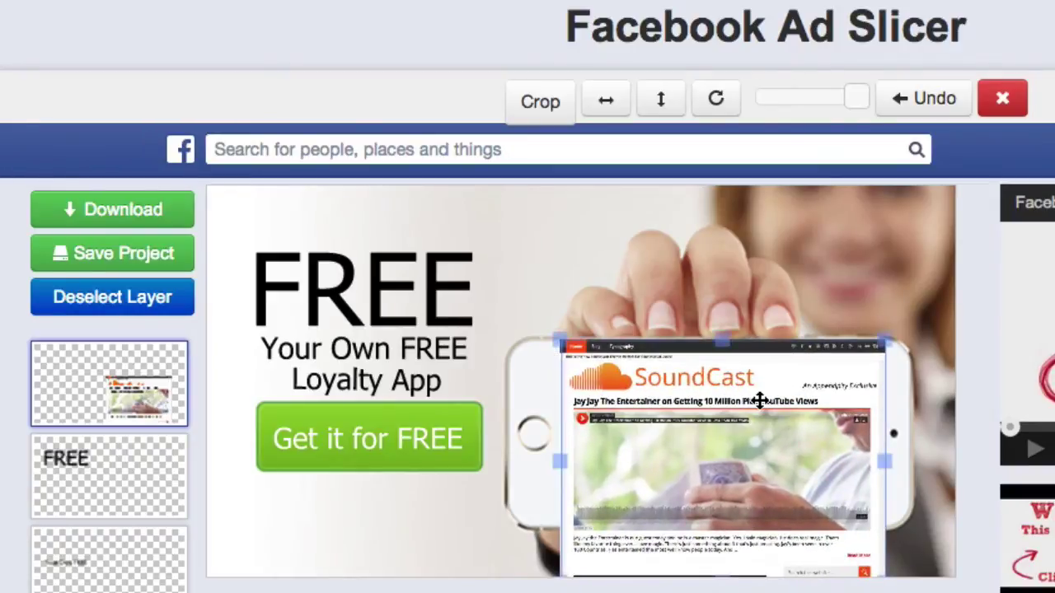
mouse_move(760, 400)
mouse_down()
mouse_move(753, 431)
mouse_move(764, 411)
mouse_up()
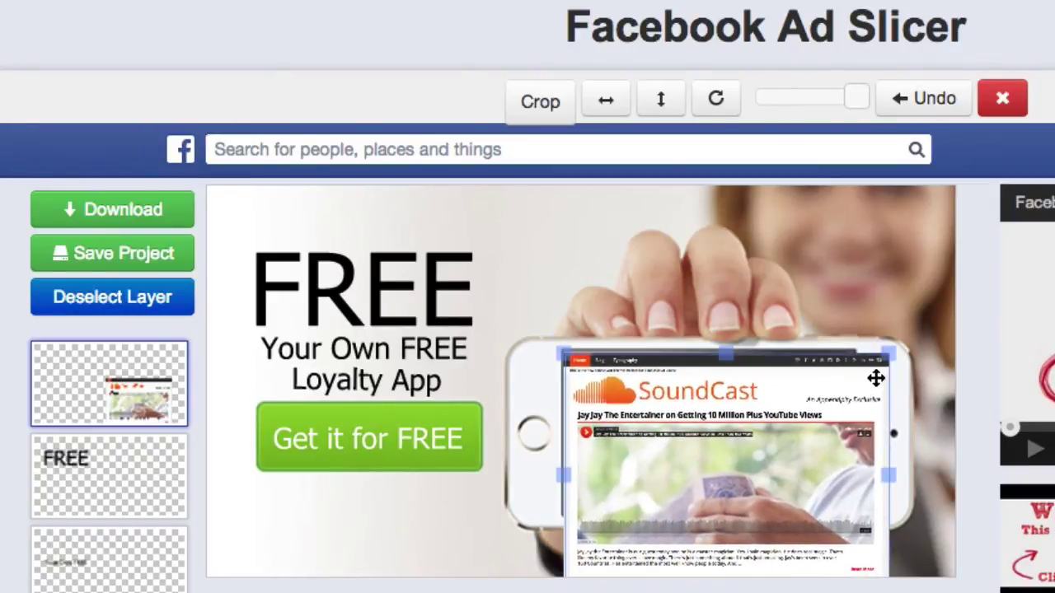
drag(891, 353, 873, 364)
drag(797, 405, 789, 389)
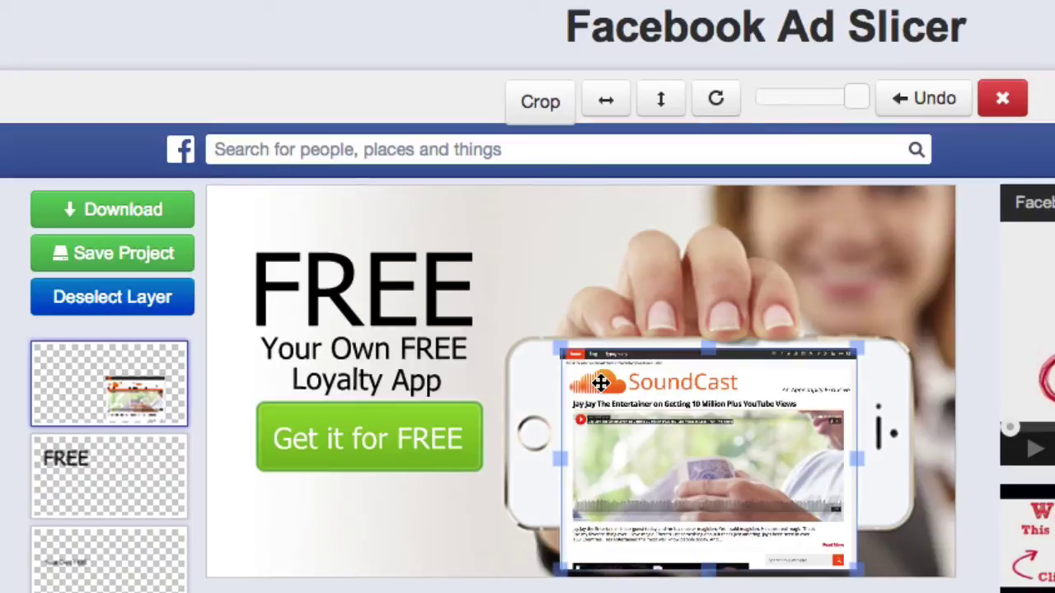
- Move the SoundCast screenshot layer beneath the phone layer so it sits inside the phone frame, and deselect it
scroll(440, 407, down, 2)
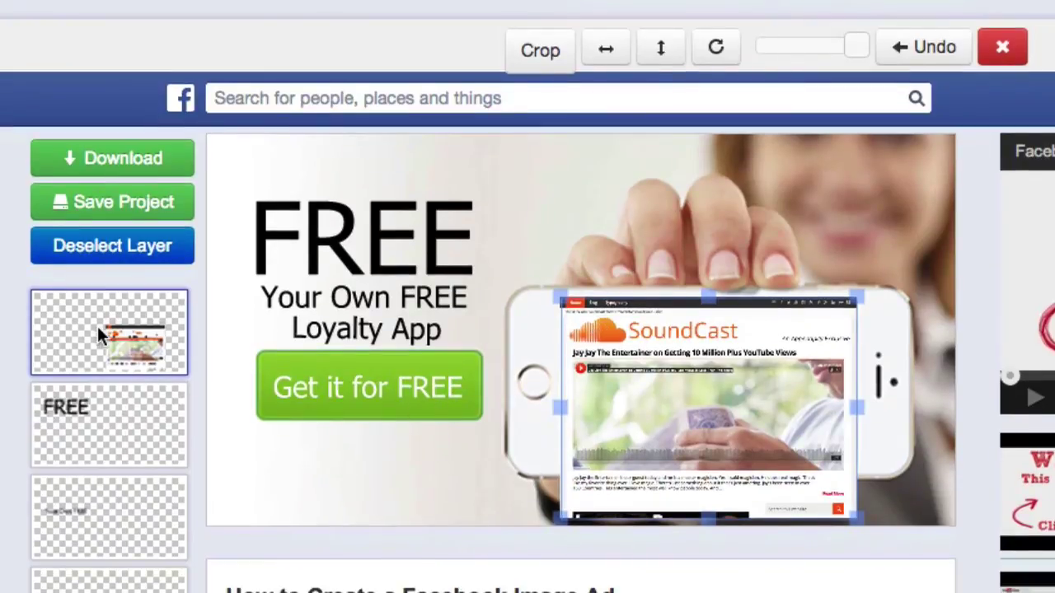
drag(98, 321, 124, 515)
scroll(952, 366, up, 8)
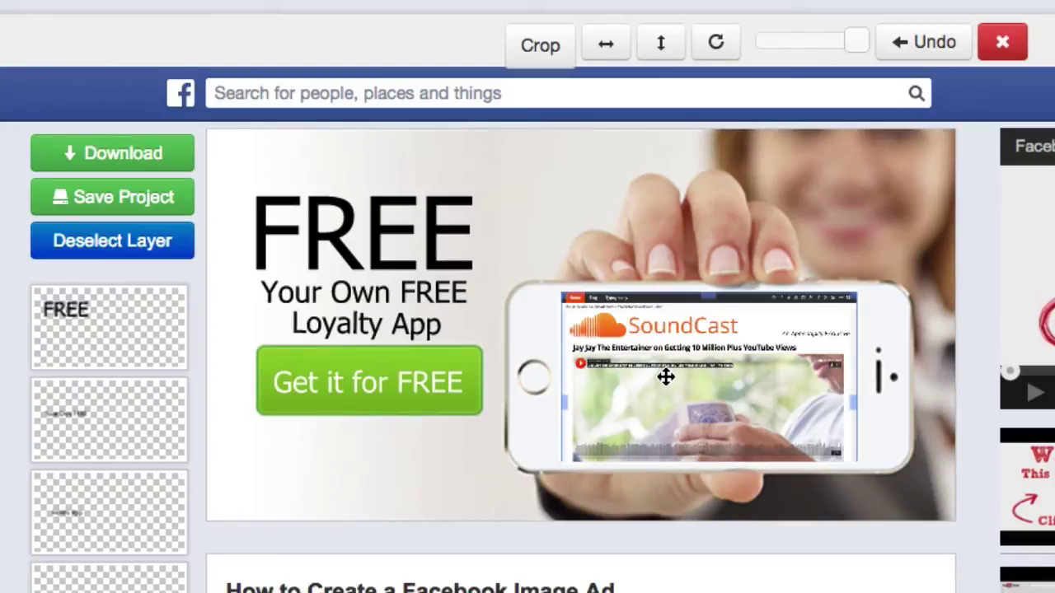
click(7, 381)
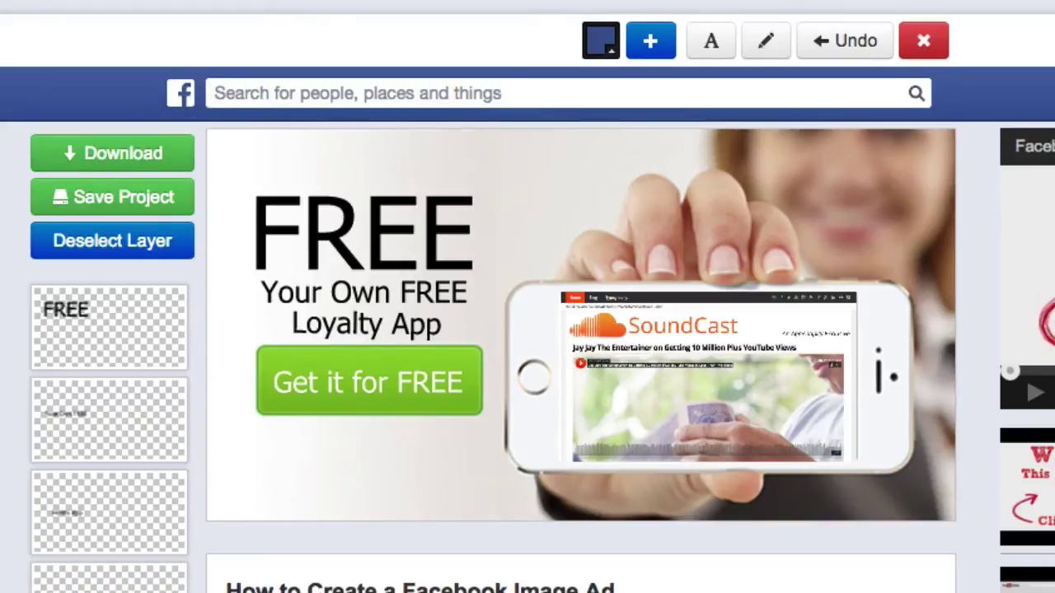
- Load the Free Training ad template and add the referee cartoon, enlarged and positioned over the boy's photo
drag(857, 298, 631, 269)
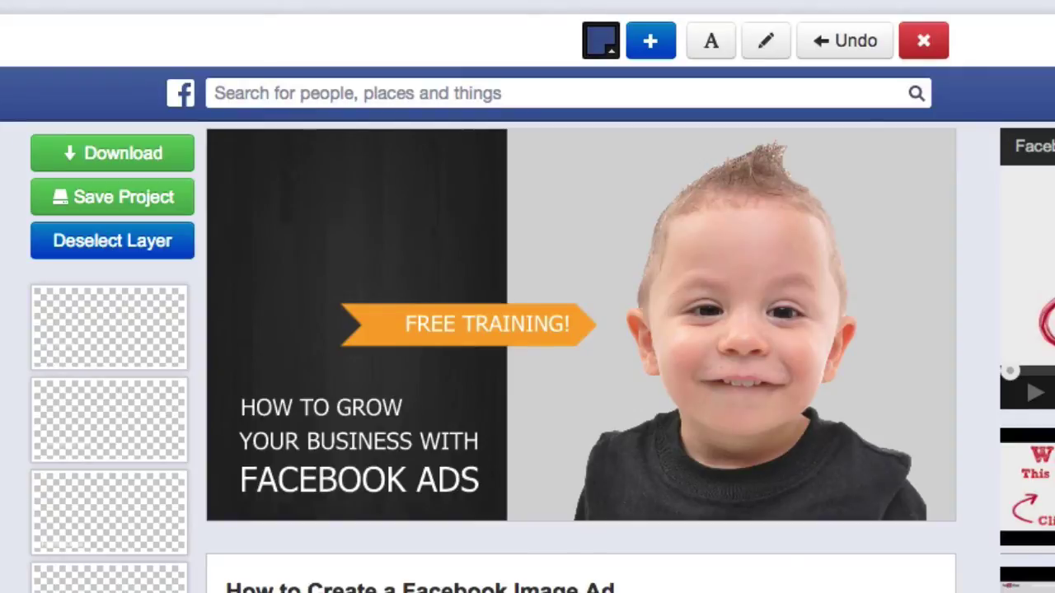
drag(1054, 333, 761, 260)
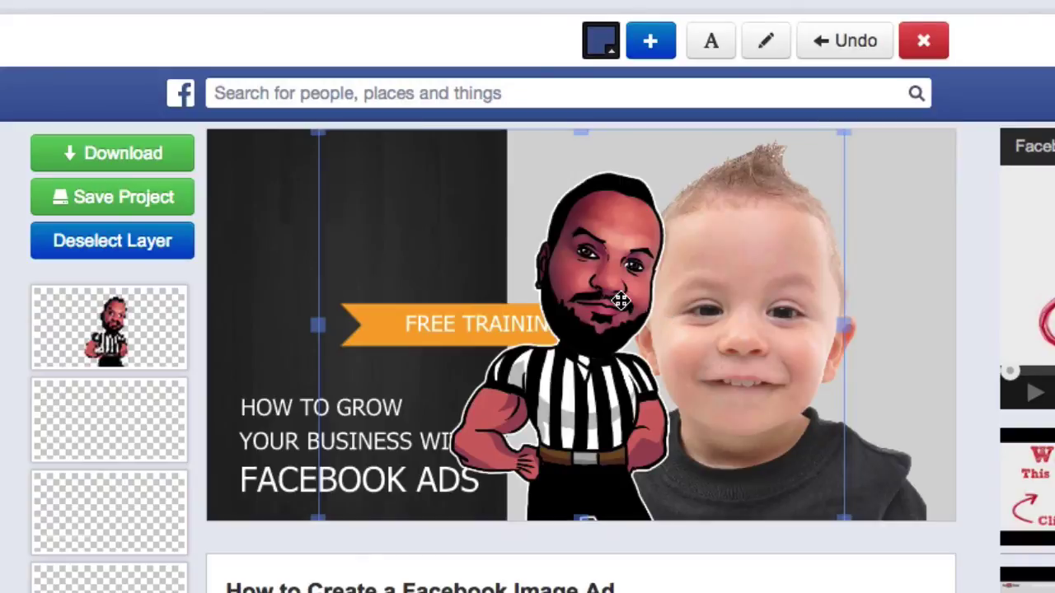
drag(619, 303, 742, 318)
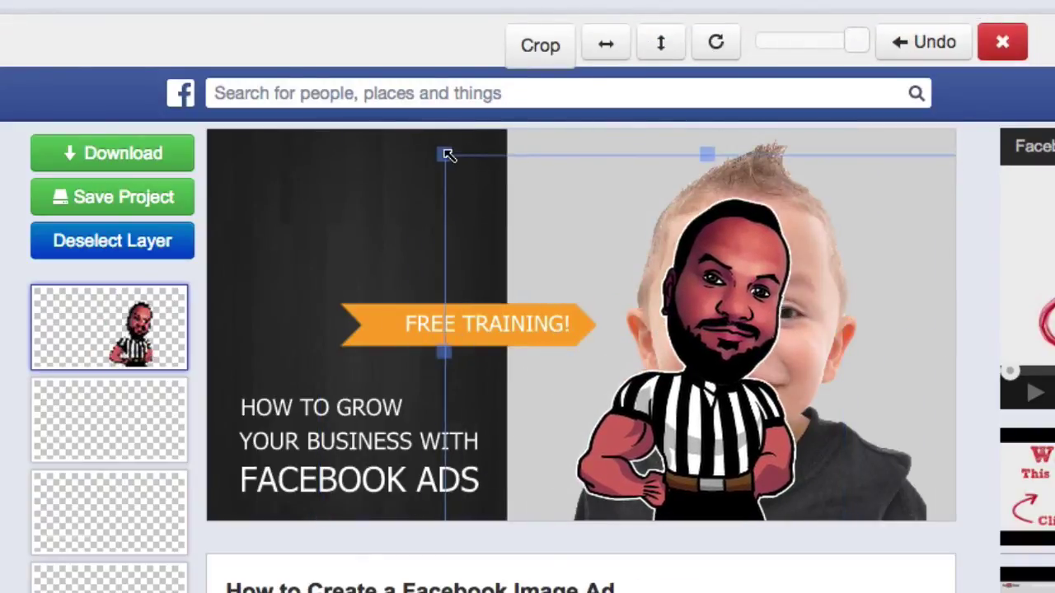
drag(448, 156, 337, 122)
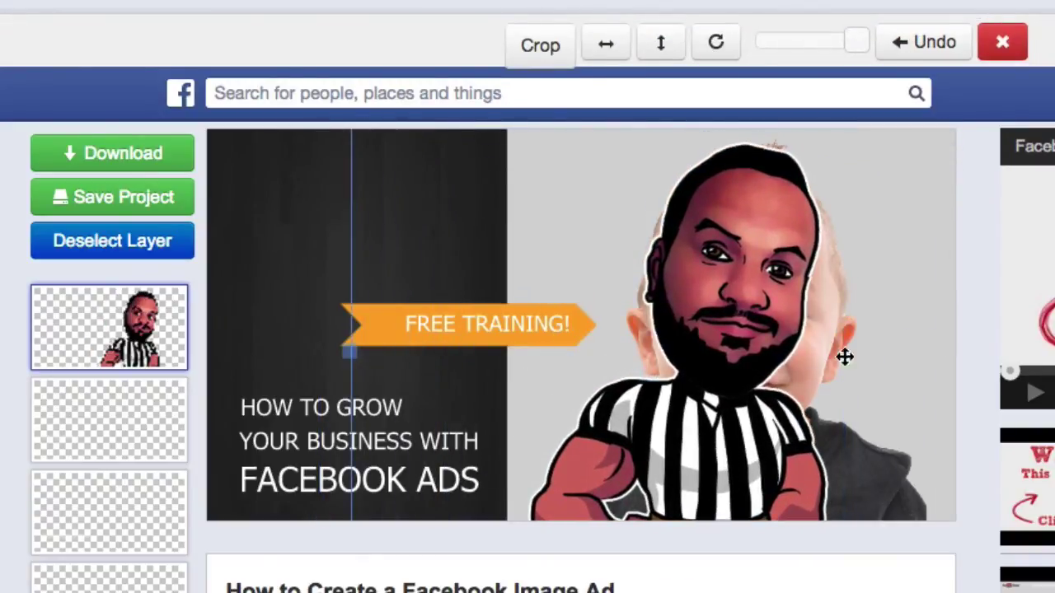
drag(734, 353, 744, 337)
- Move the referee cartoon's layer beneath the dark wood panel layer in the layer stack
drag(138, 320, 136, 568)
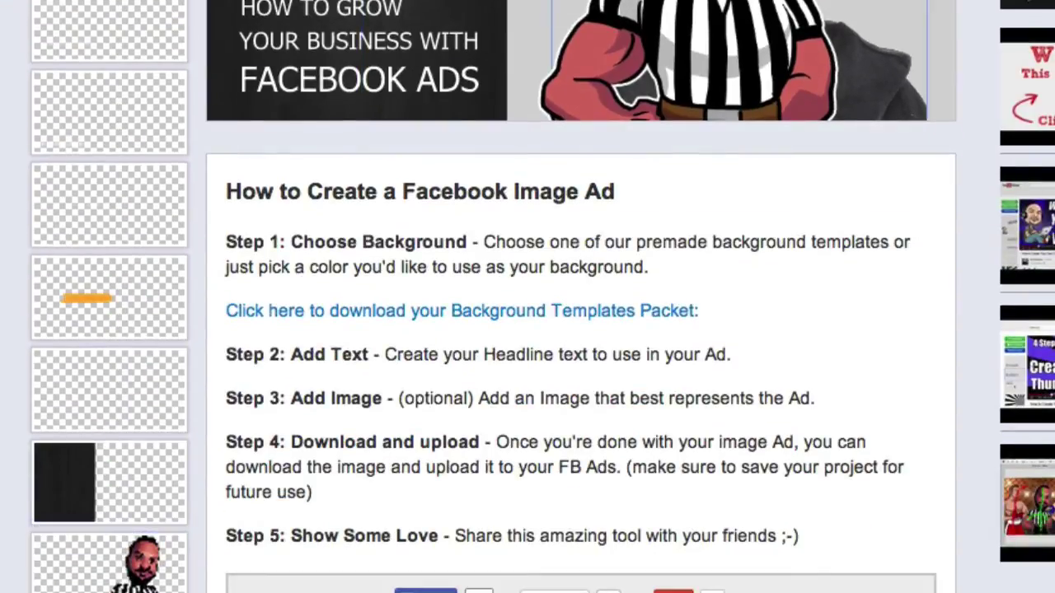
scroll(741, 251, up, 10)
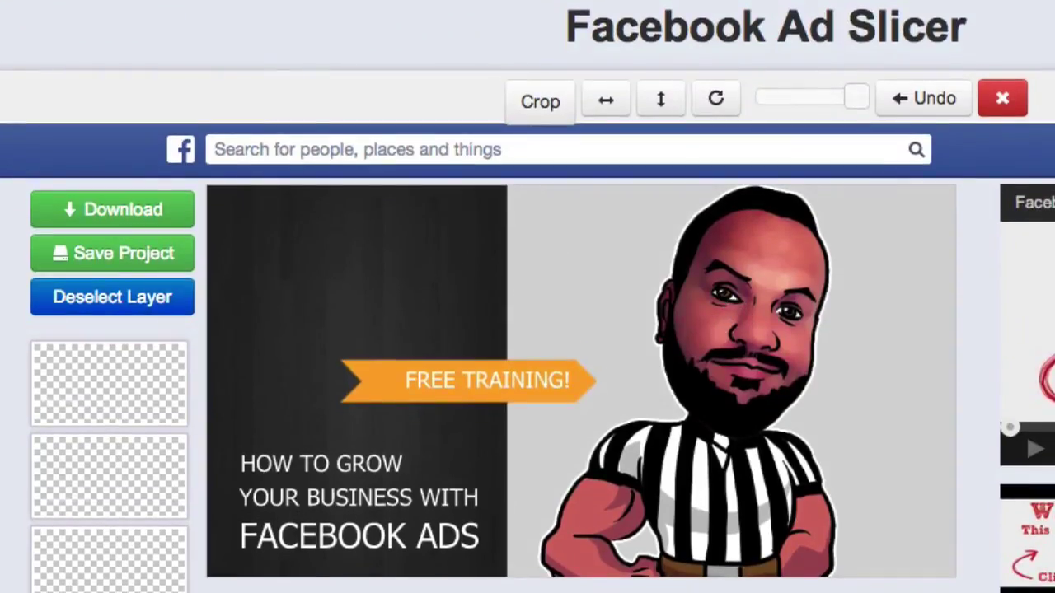
- Load the Learn More ad template and add the baby photo, rotated upright and sized to fill the area beside the text
drag(991, 195, 748, 246)
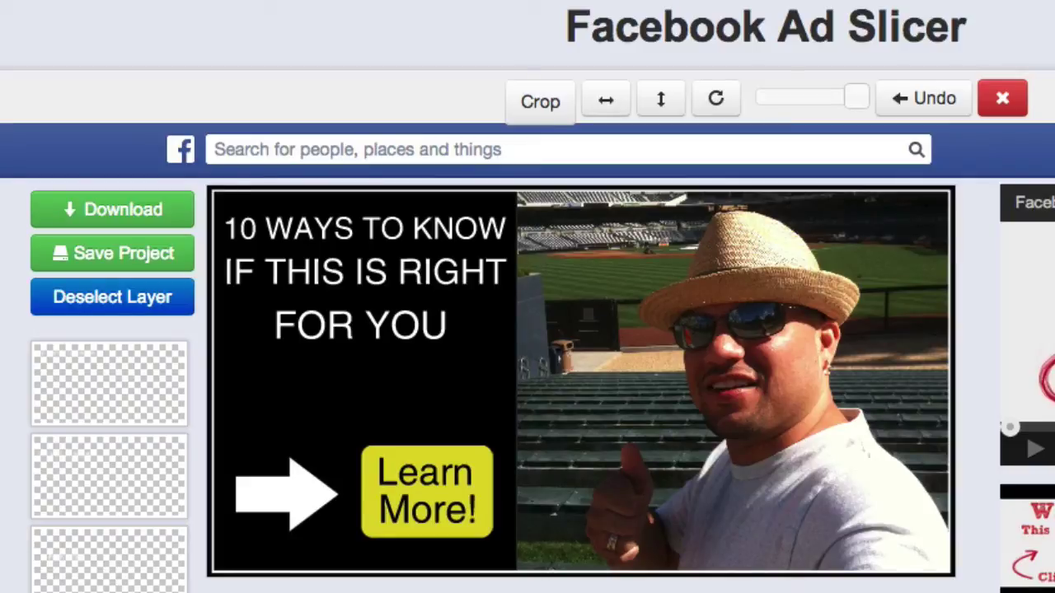
drag(792, 363, 665, 344)
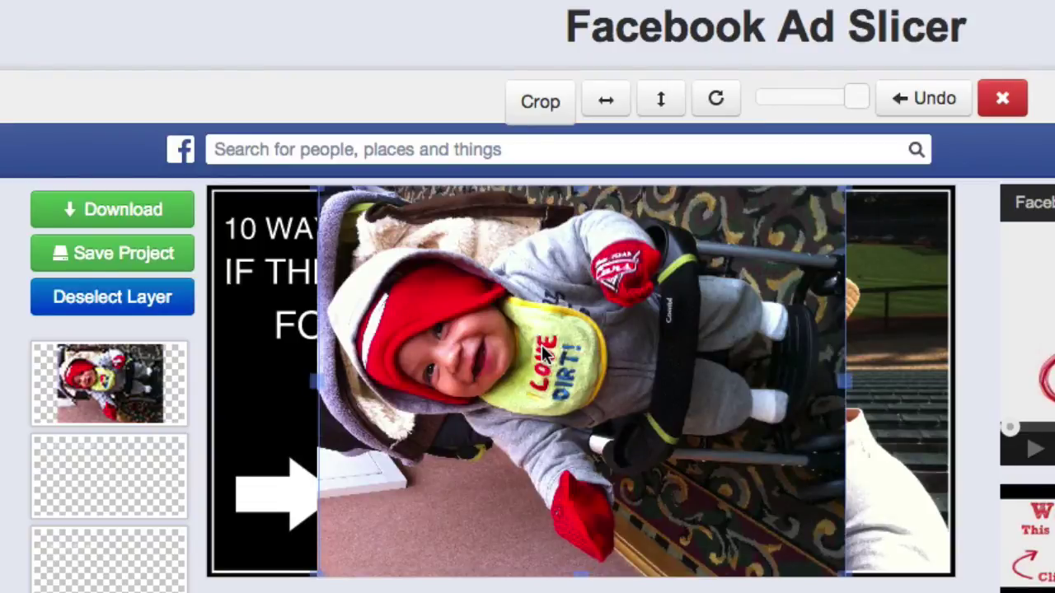
drag(551, 350, 732, 372)
click(714, 102)
drag(547, 235, 495, 210)
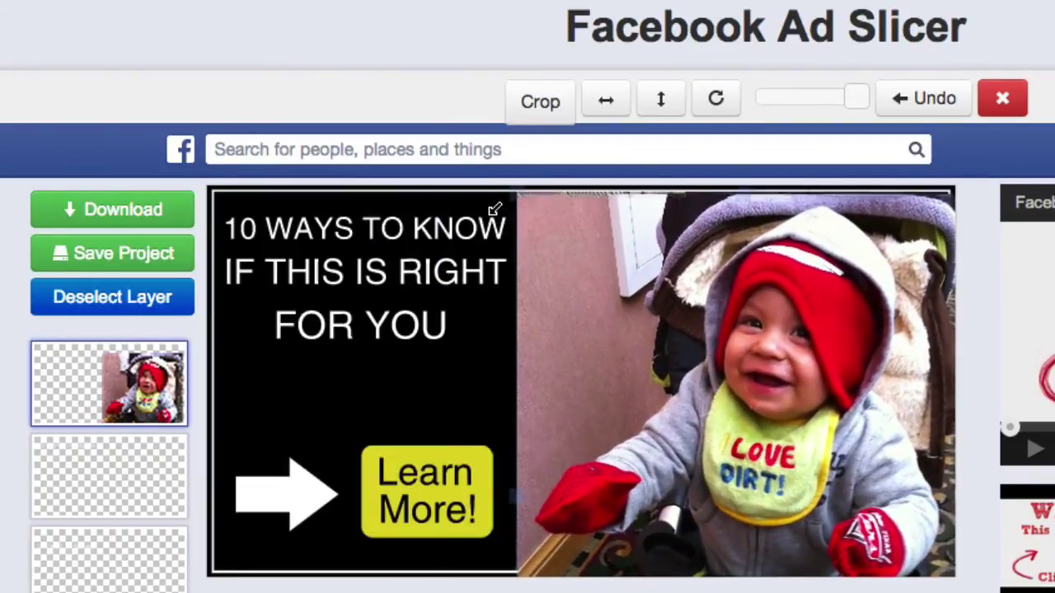
drag(596, 264, 591, 254)
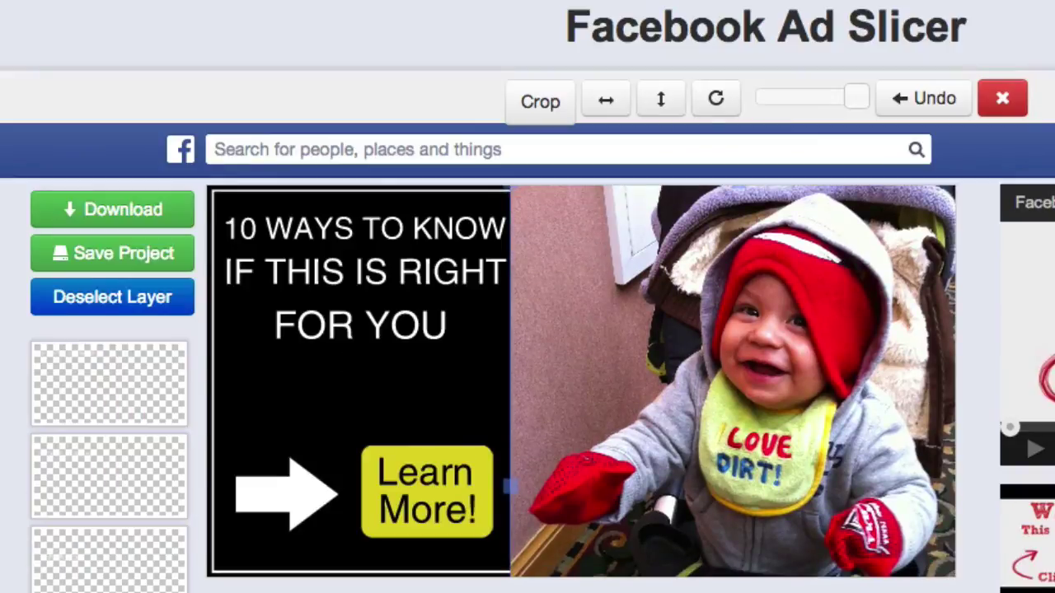
- Move the baby photo's layer beneath the black-and-white frame layer and fine-tune the photo's position inside the frame
scroll(527, 330, down, 10)
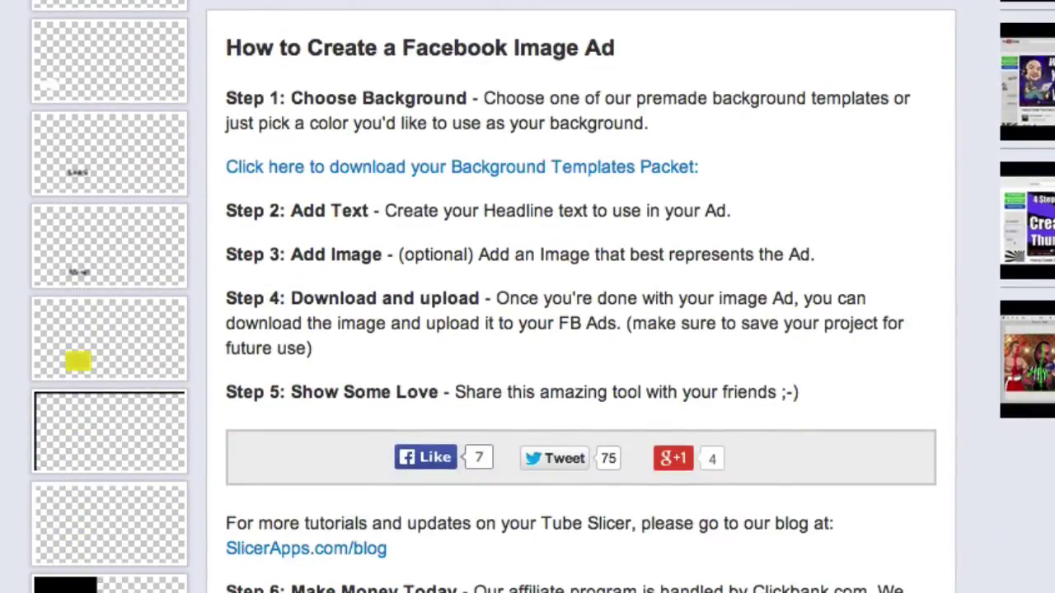
scroll(786, 264, up, 10)
drag(765, 305, 761, 376)
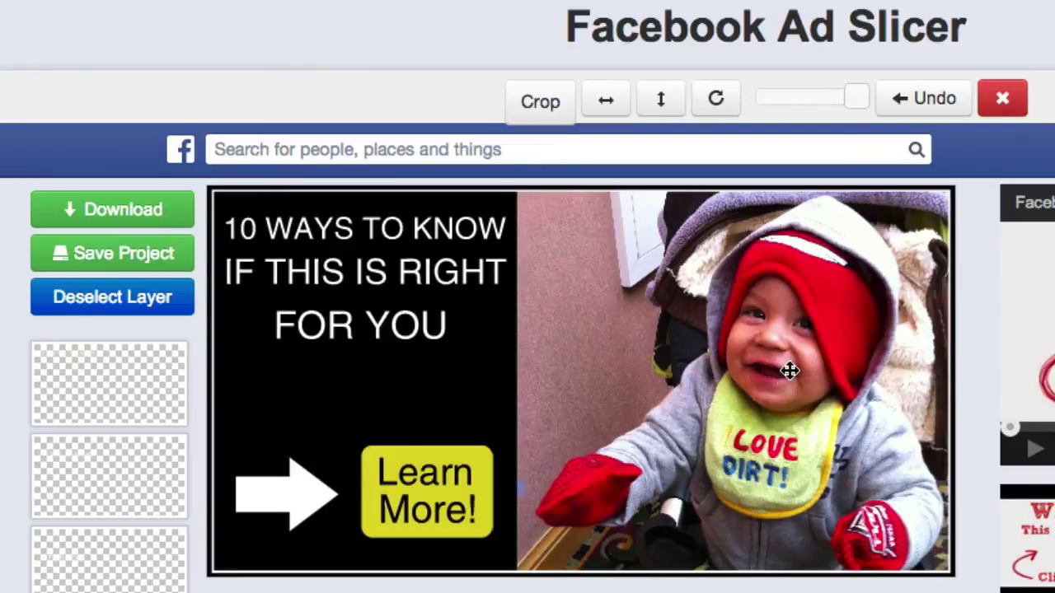